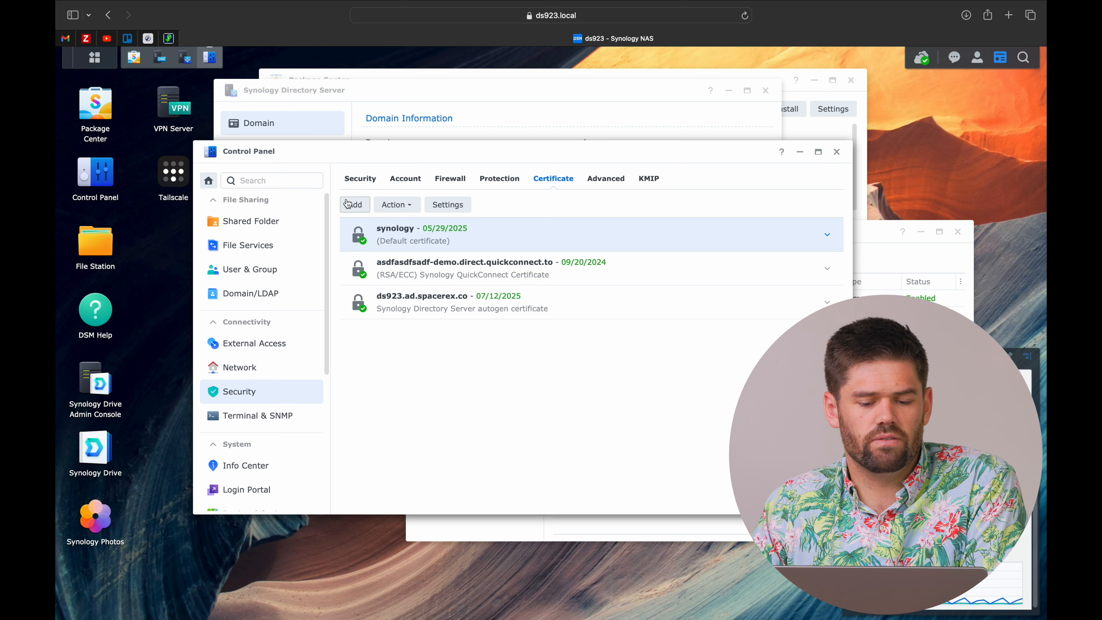
# Look through the first pages of the wizard for adding a new certificate.
pyautogui.click(354, 205)
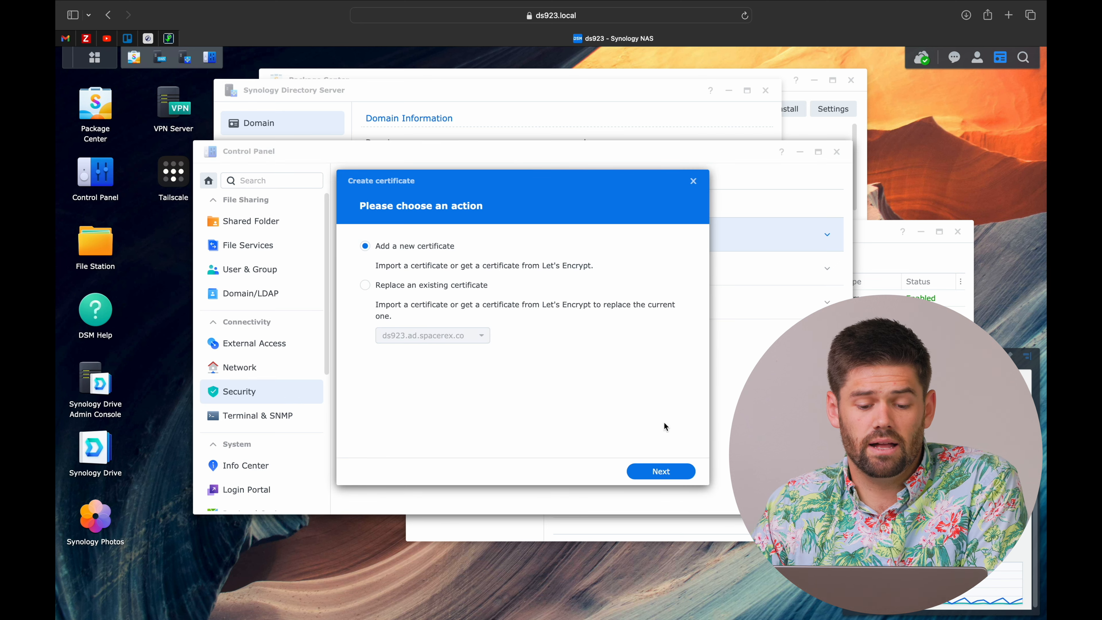
pyautogui.click(657, 470)
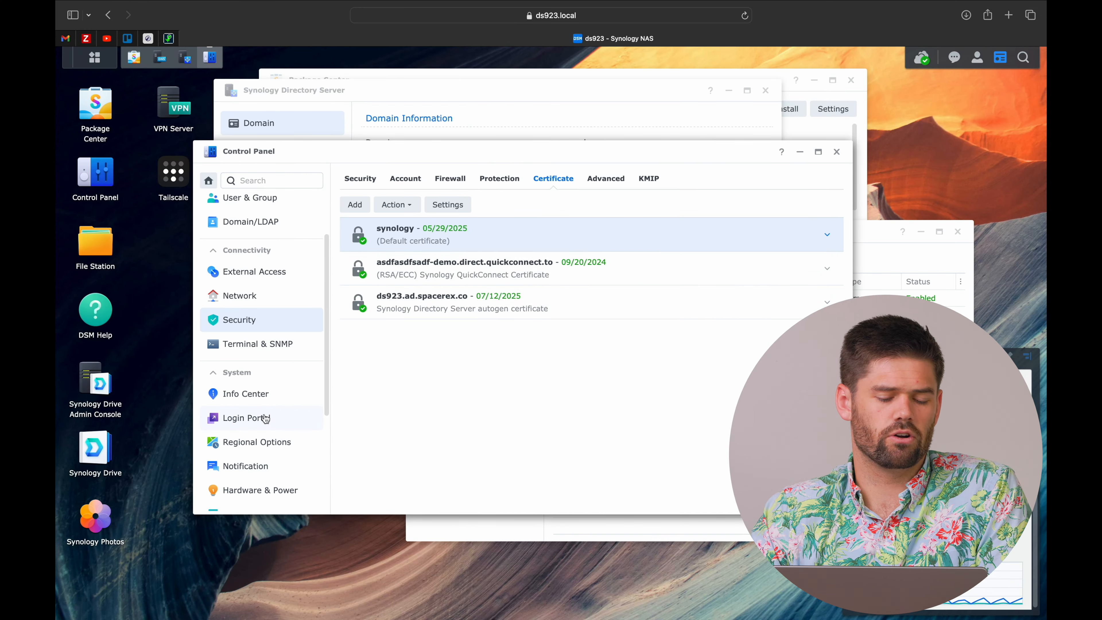
# Open the reverse proxy list in the Login Portal's advanced settings.
pyautogui.click(269, 426)
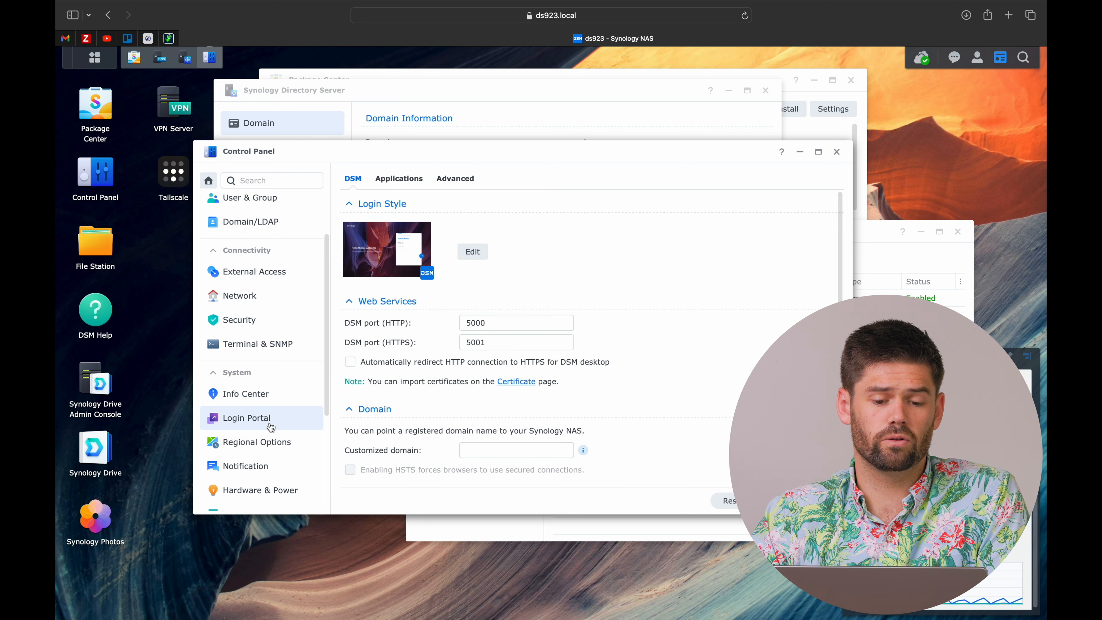
pyautogui.click(448, 188)
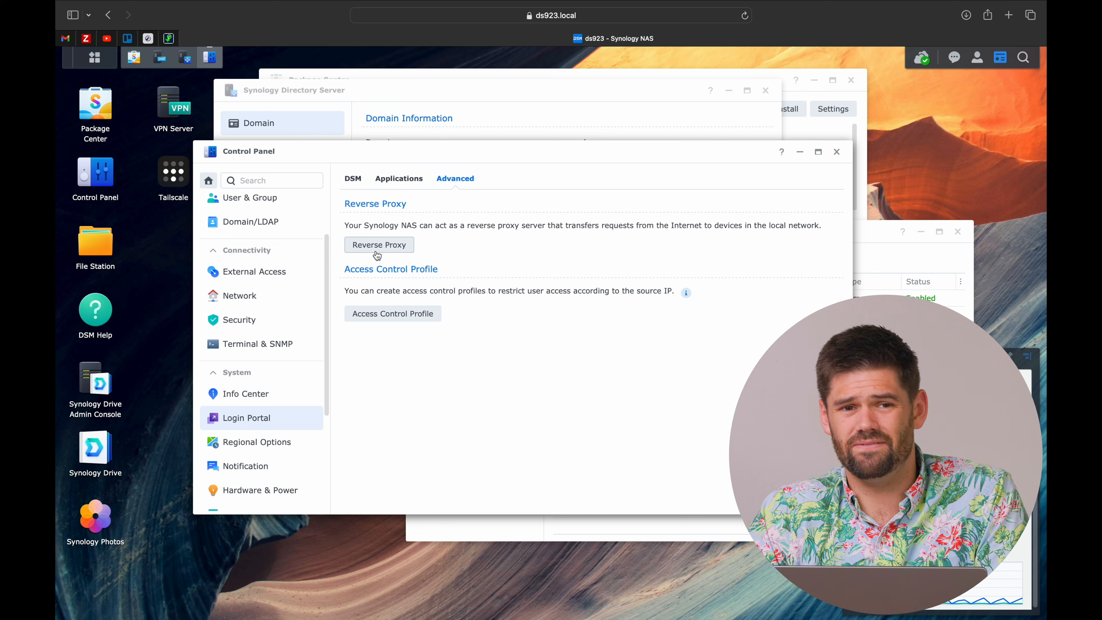
pyautogui.moveTo(445, 151); pyautogui.dragTo(444, 123)
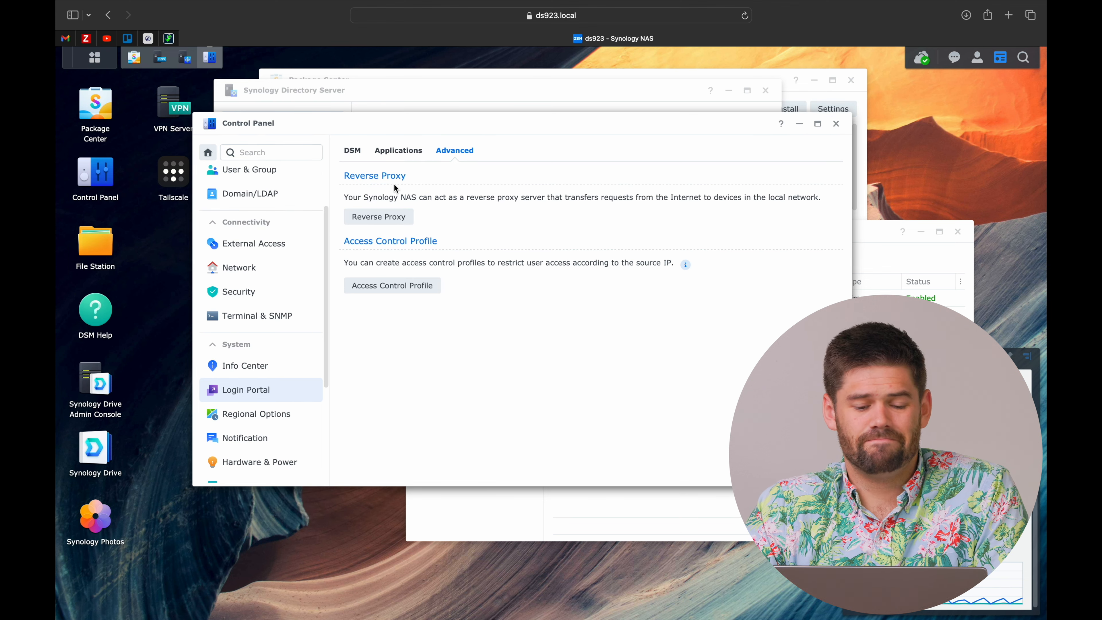
pyautogui.click(376, 217)
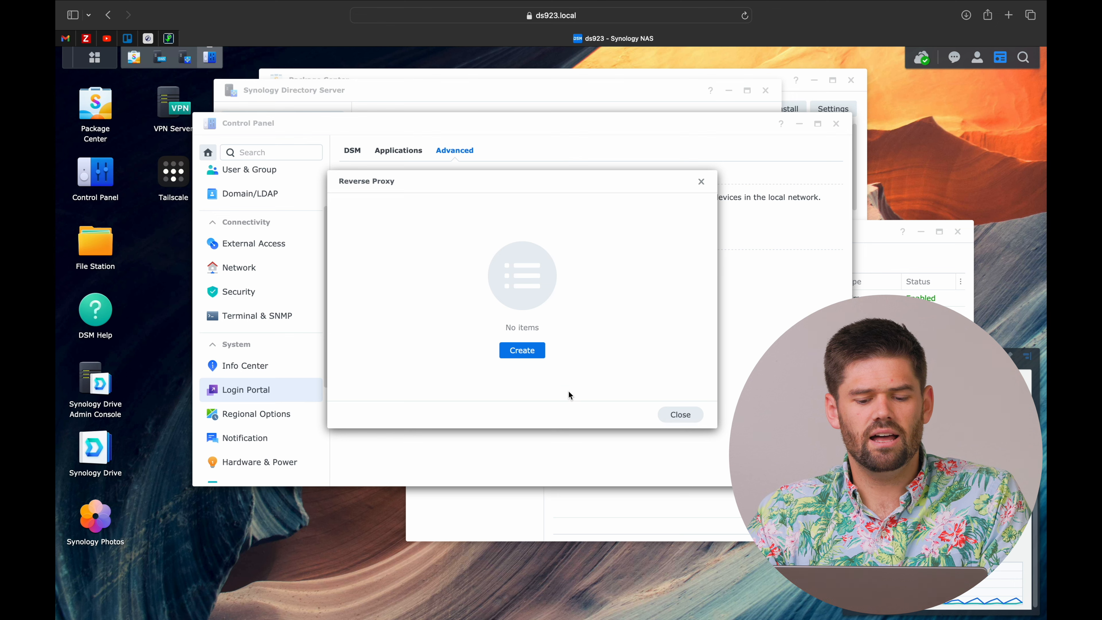
# Create a reverse proxy rule named "router http" with HTTP source hostname demo.sr.spacerex.co and port 80.
pyautogui.click(525, 350)
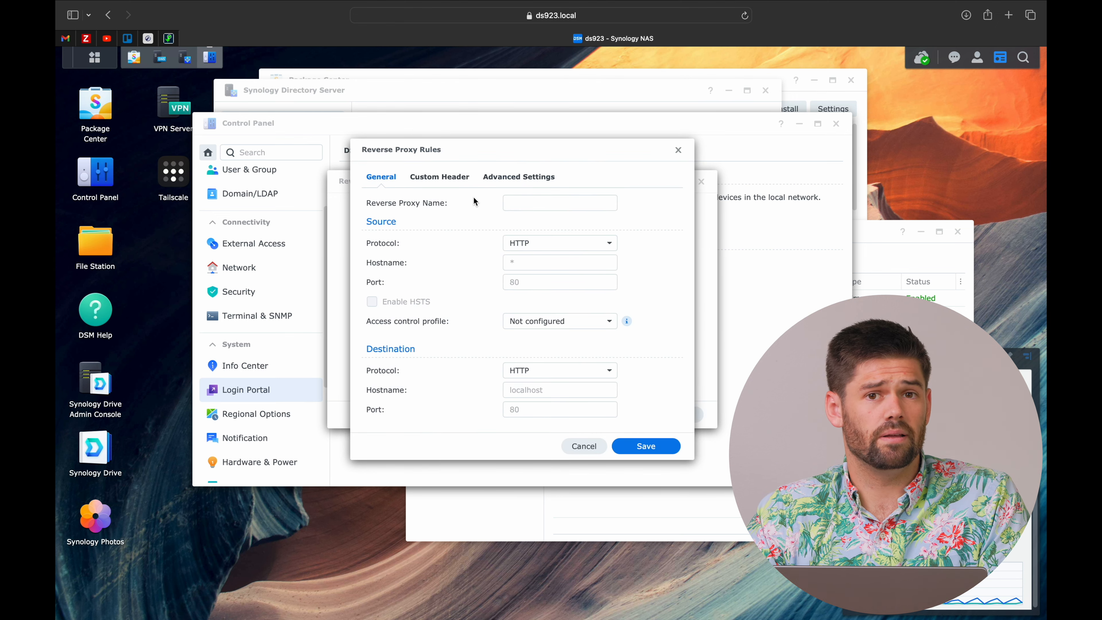
pyautogui.click(542, 204)
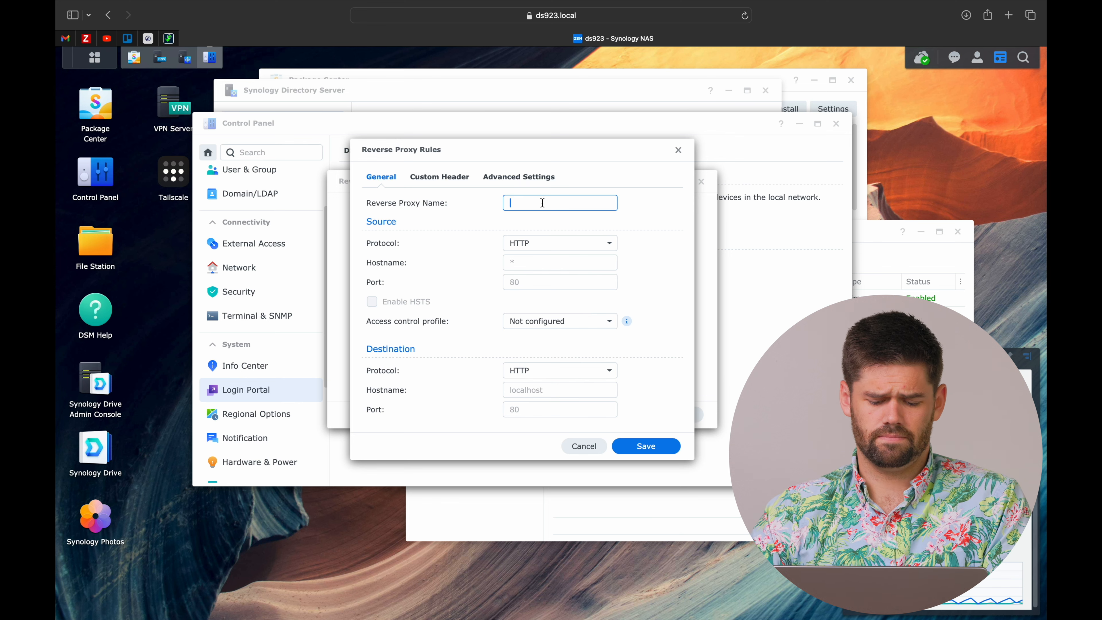
pyautogui.write('router http')
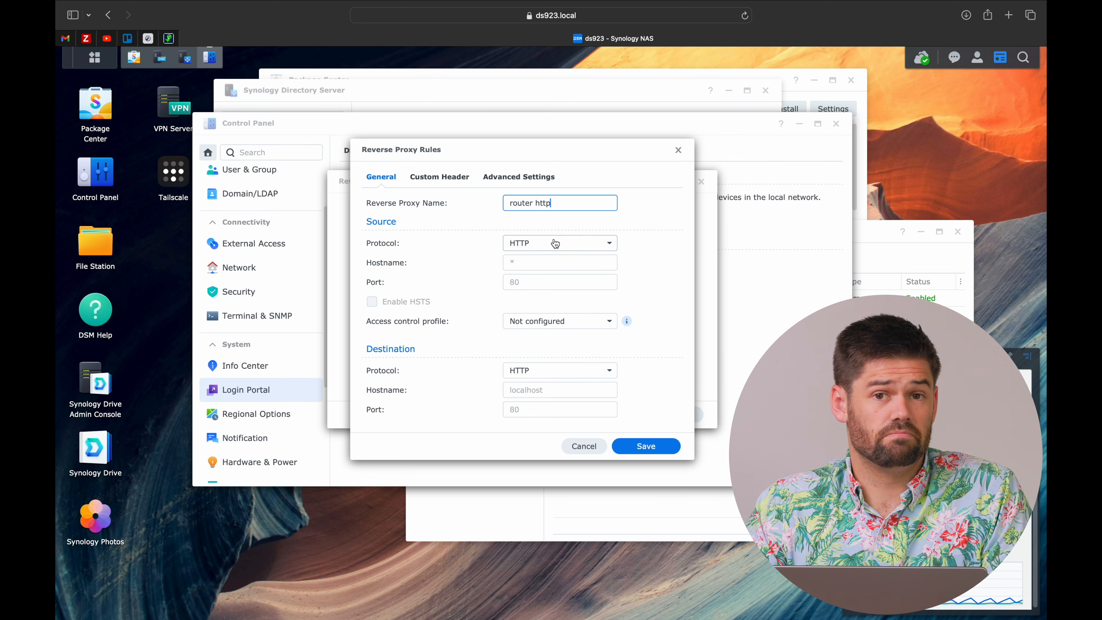
pyautogui.click(560, 261)
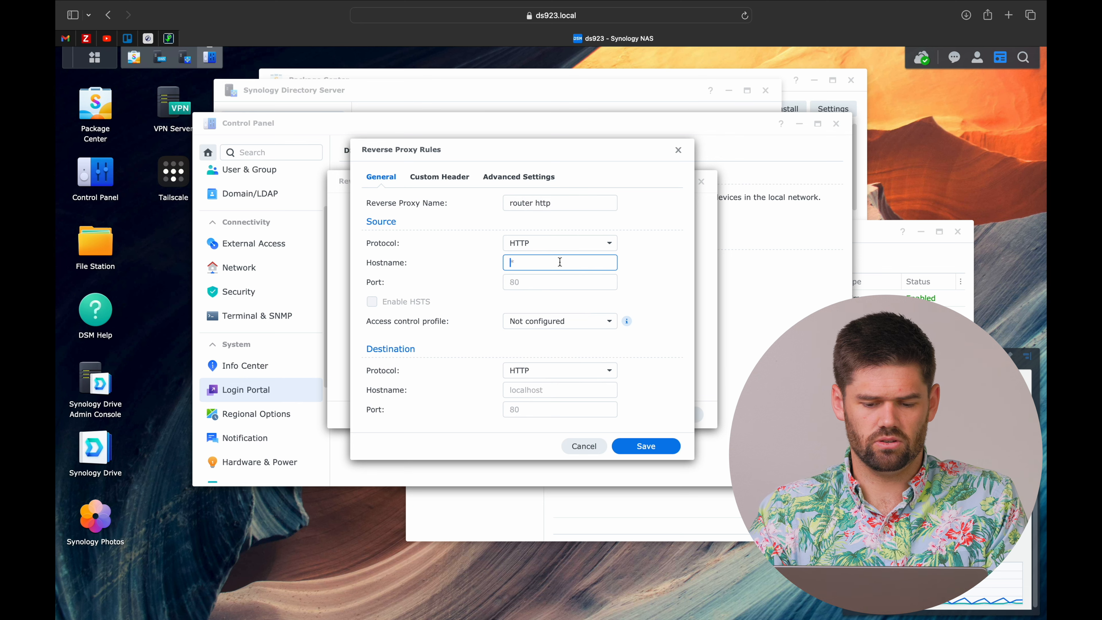
pyautogui.write('demo.sr.s')
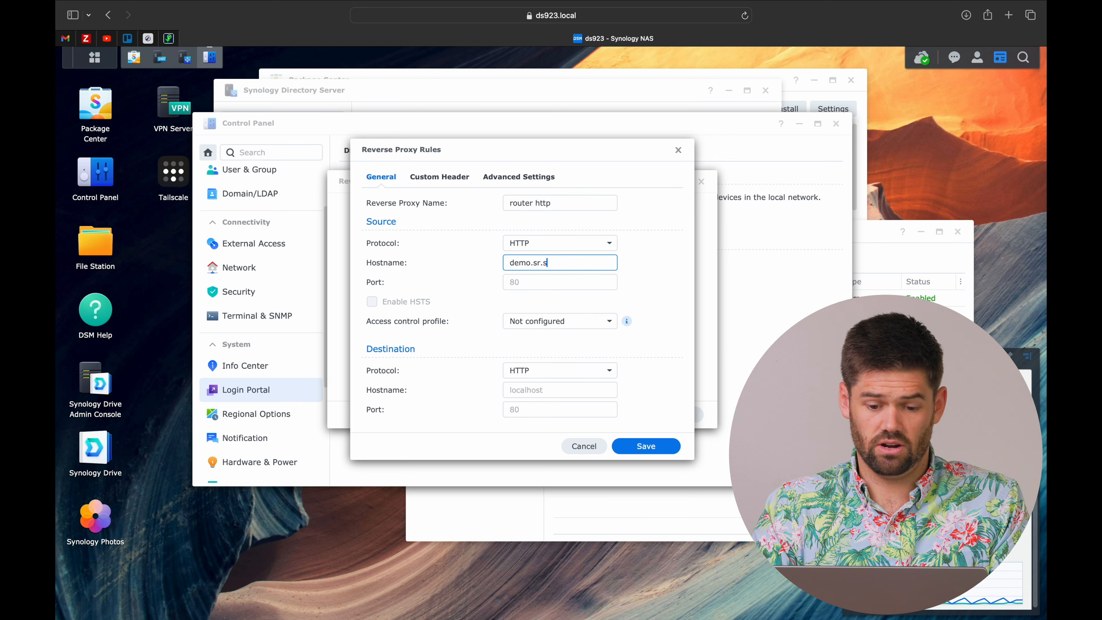
pyautogui.write('pacerex.co')
pyautogui.click(532, 280)
pyautogui.write('80')
# Set the rule's destination to HTTP host 10.30.0.1 on port 80 and save the rule.
pyautogui.click(550, 388)
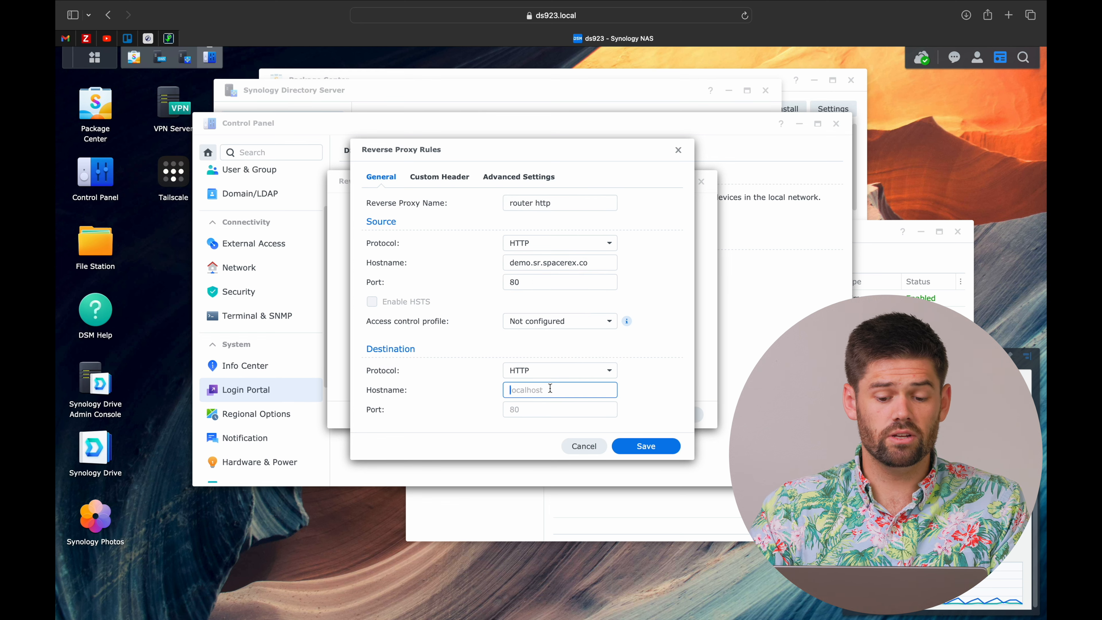
pyautogui.write('10.30.0.1')
pyautogui.press('Tab')
pyautogui.write('80')
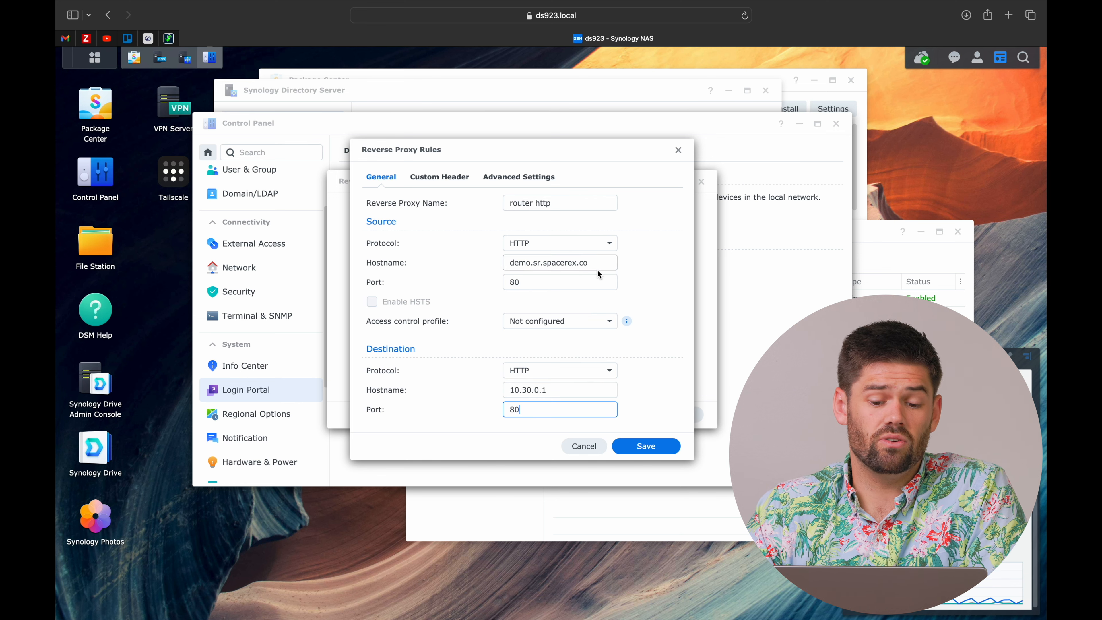
pyautogui.moveTo(597, 265); pyautogui.dragTo(459, 250)
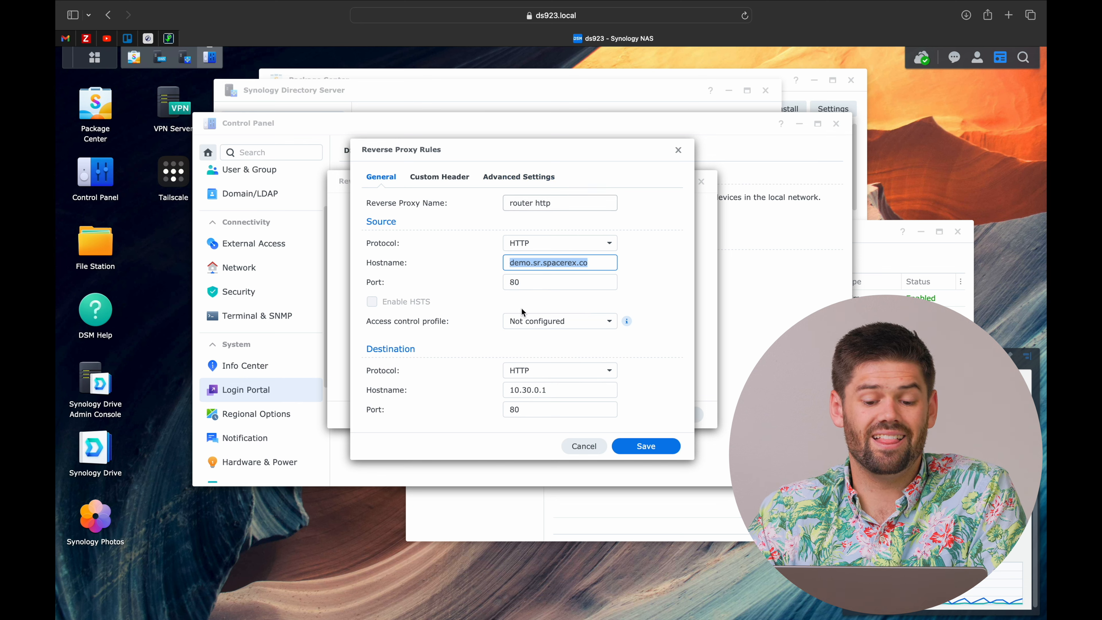
pyautogui.click(644, 446)
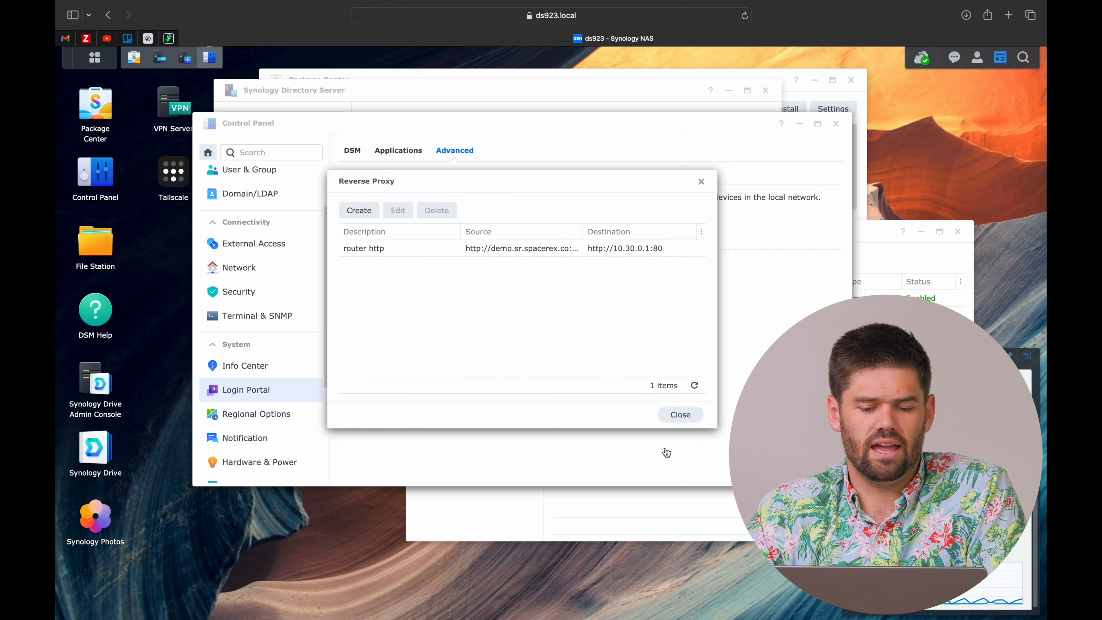
# Add an A record named demo.ln.spacerex.co with IP address 10.30.0.109 to the ln.spacerex.co zone in DNS Server.
pyautogui.click(161, 56)
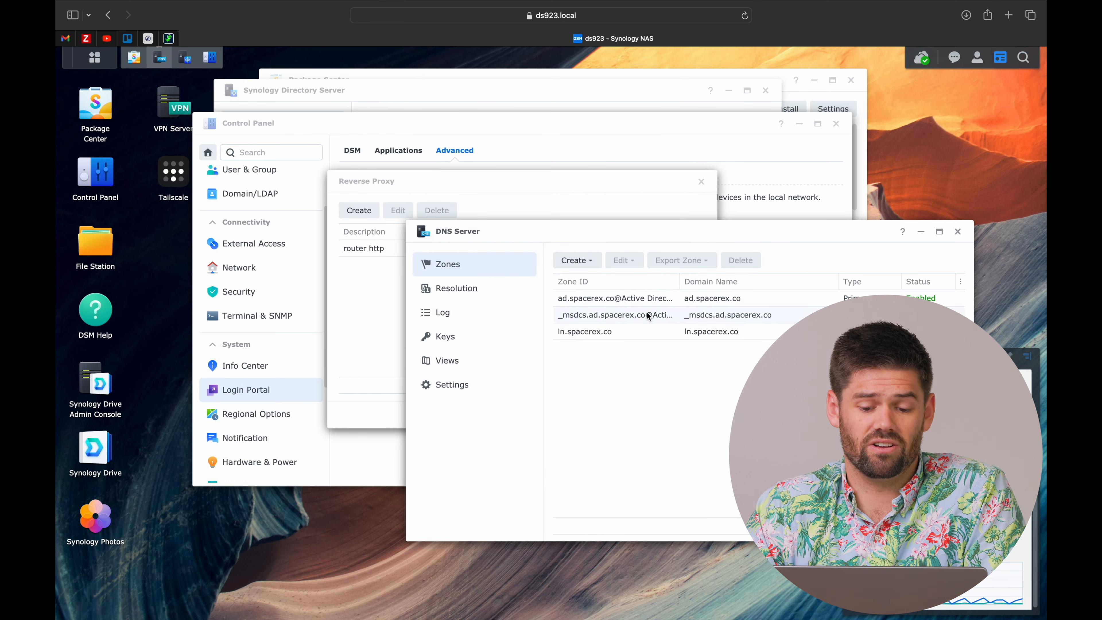
pyautogui.doubleClick(635, 339)
pyautogui.click(532, 282)
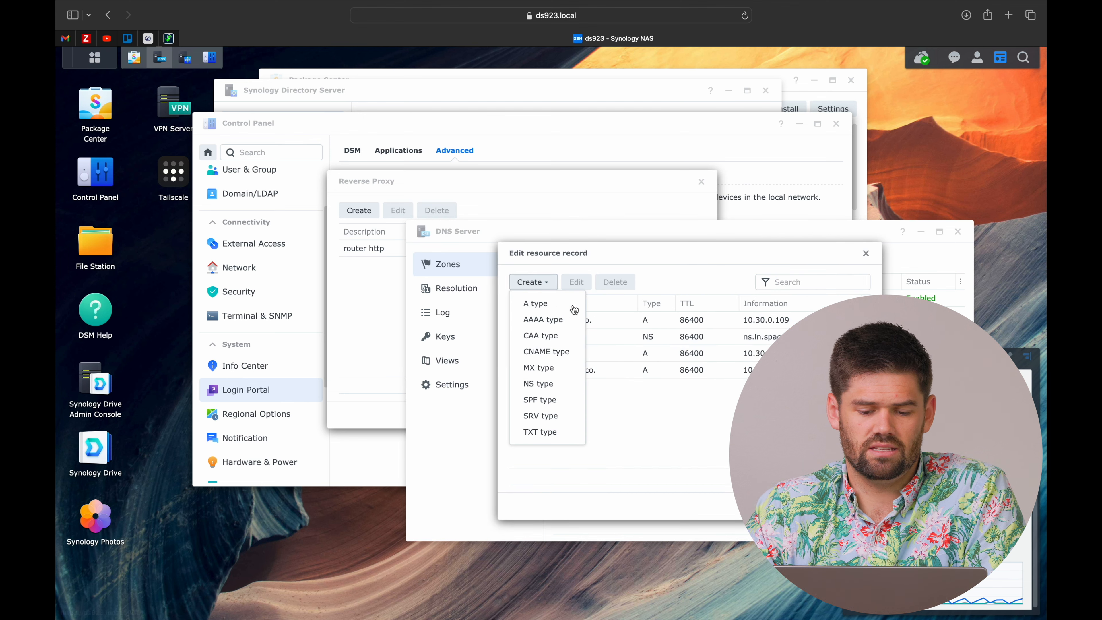
pyautogui.click(541, 307)
pyautogui.click(659, 374)
pyautogui.write('demo.l')
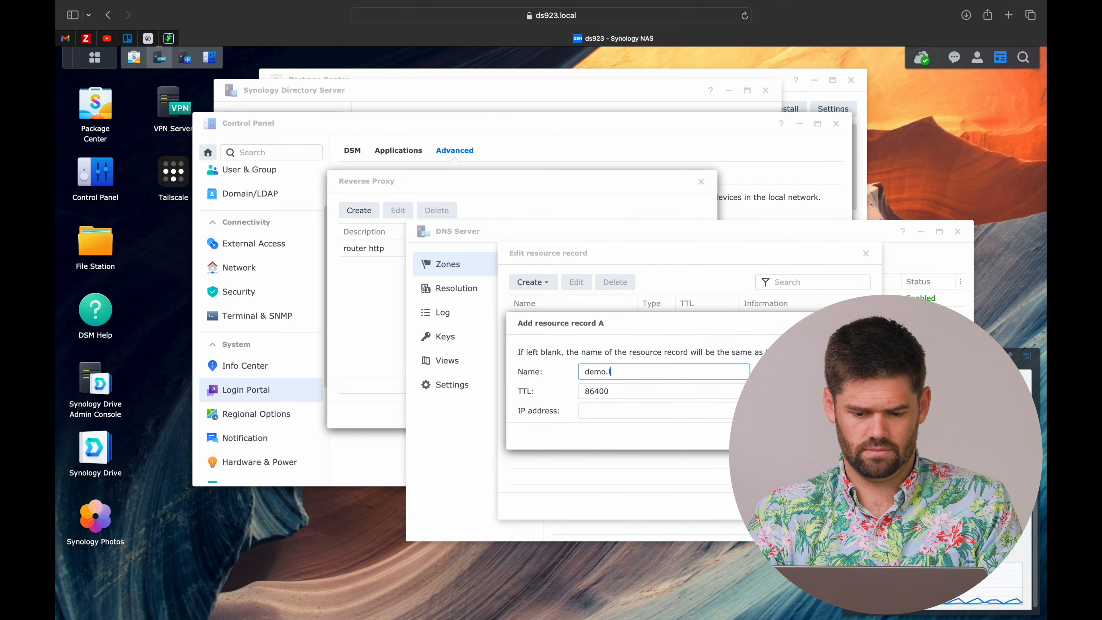
pyautogui.write('n.spacerex.co')
pyautogui.press('Tab')
pyautogui.press('Tab')
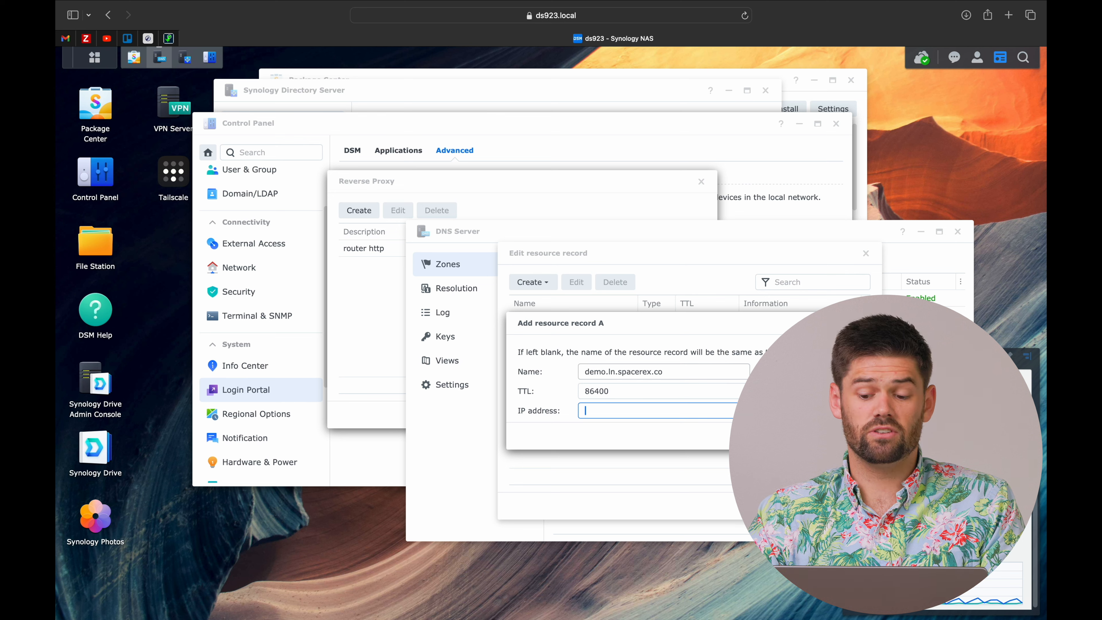
pyautogui.write('10.30.0.')
pyautogui.write('1')
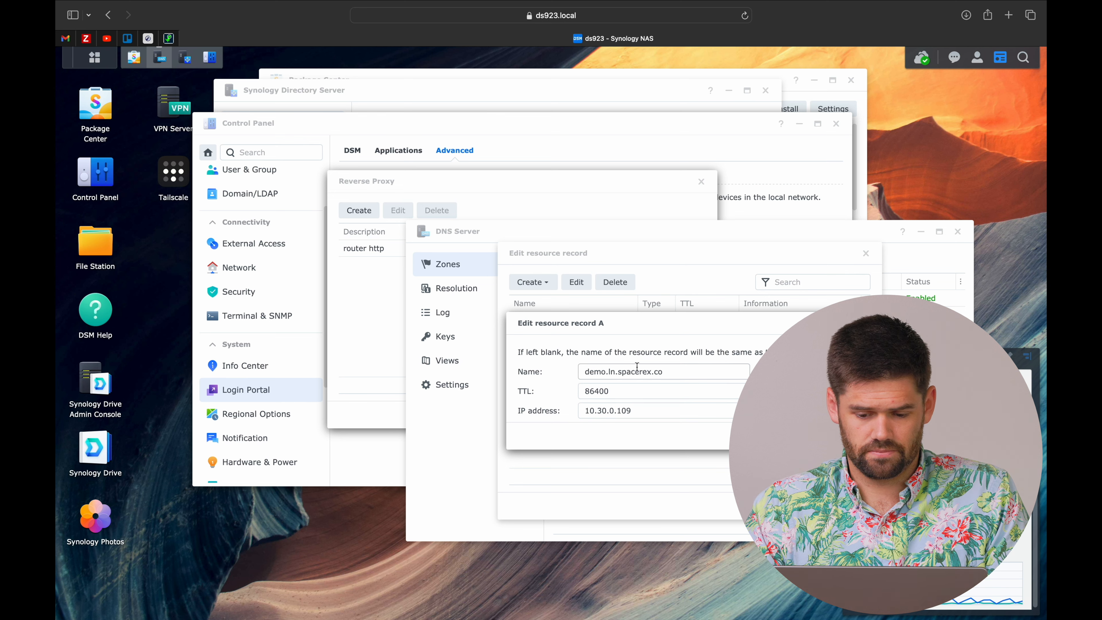
# Shorten the new A record's name to "demo" and save the record.
pyautogui.moveTo(664, 372); pyautogui.dragTo(605, 372)
pyautogui.press('BackSpace')
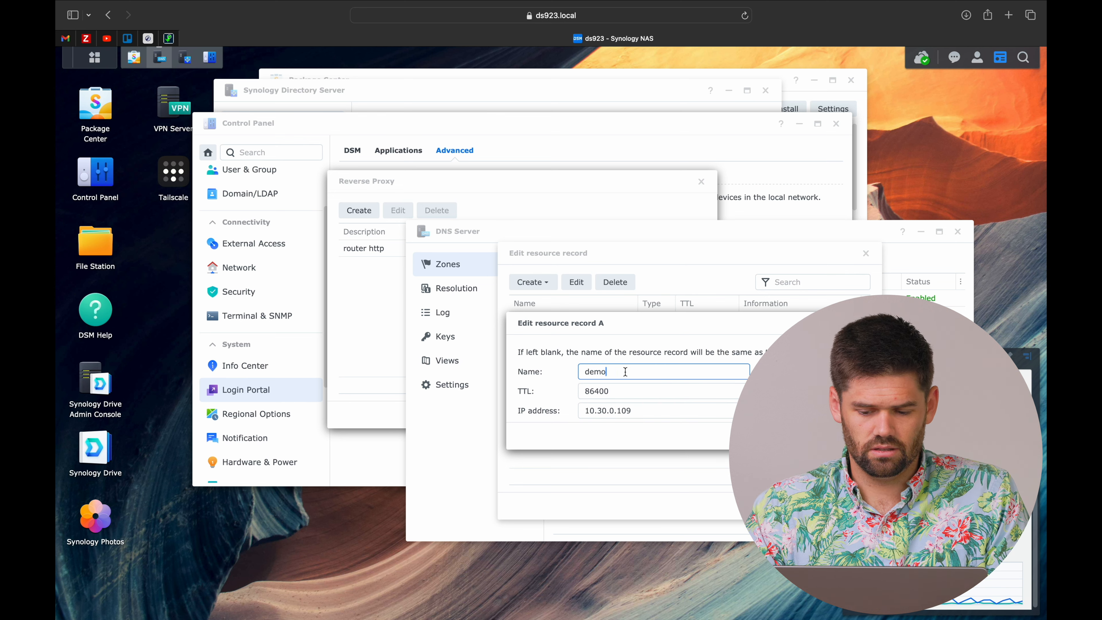
pyautogui.click(843, 436)
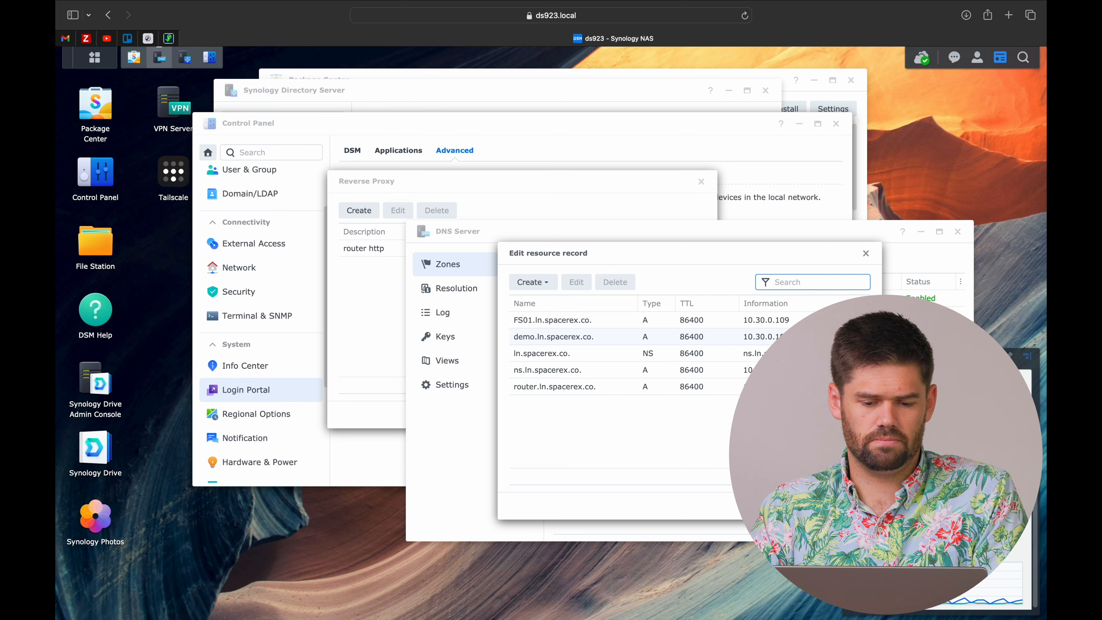
# Create a second reverse proxy rule named "router https" with HTTPS as its source protocol.
pyautogui.click(444, 174)
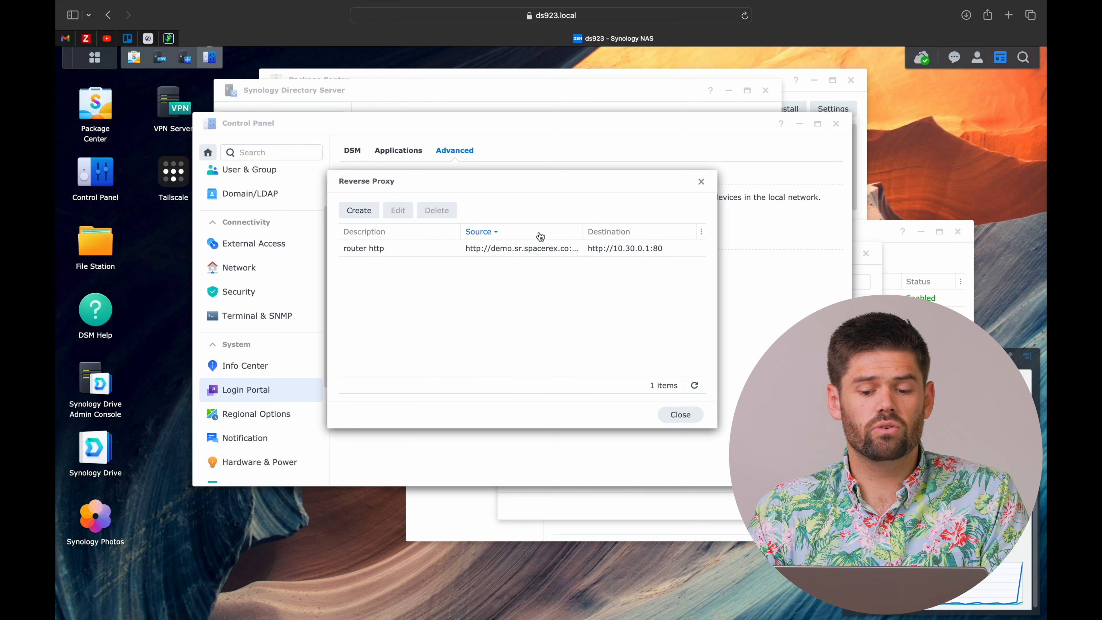
pyautogui.click(359, 210)
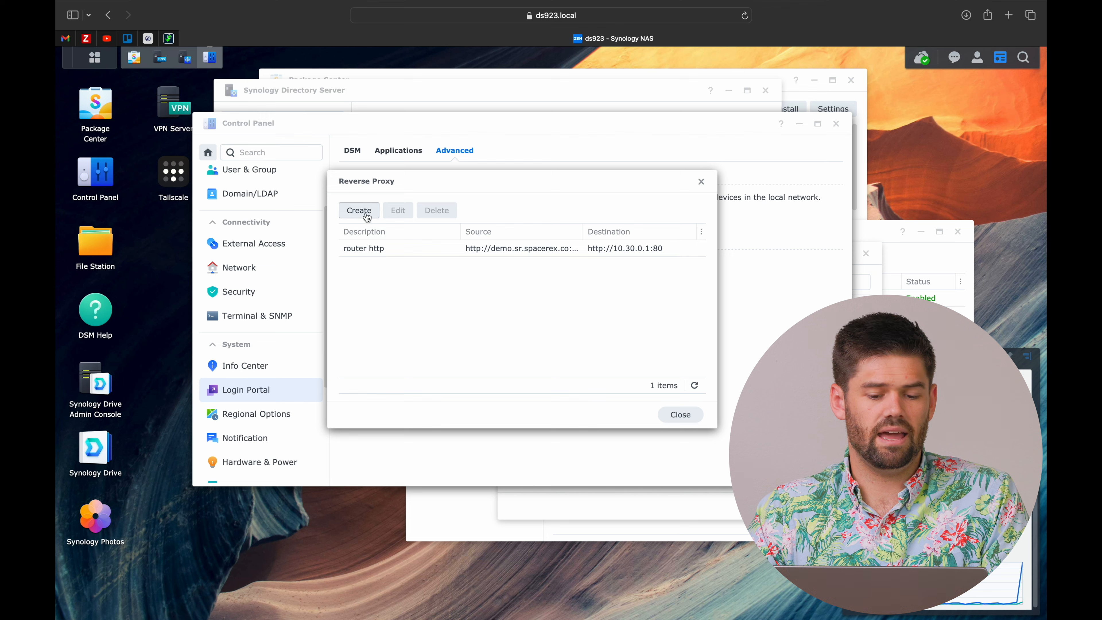
pyautogui.click(519, 201)
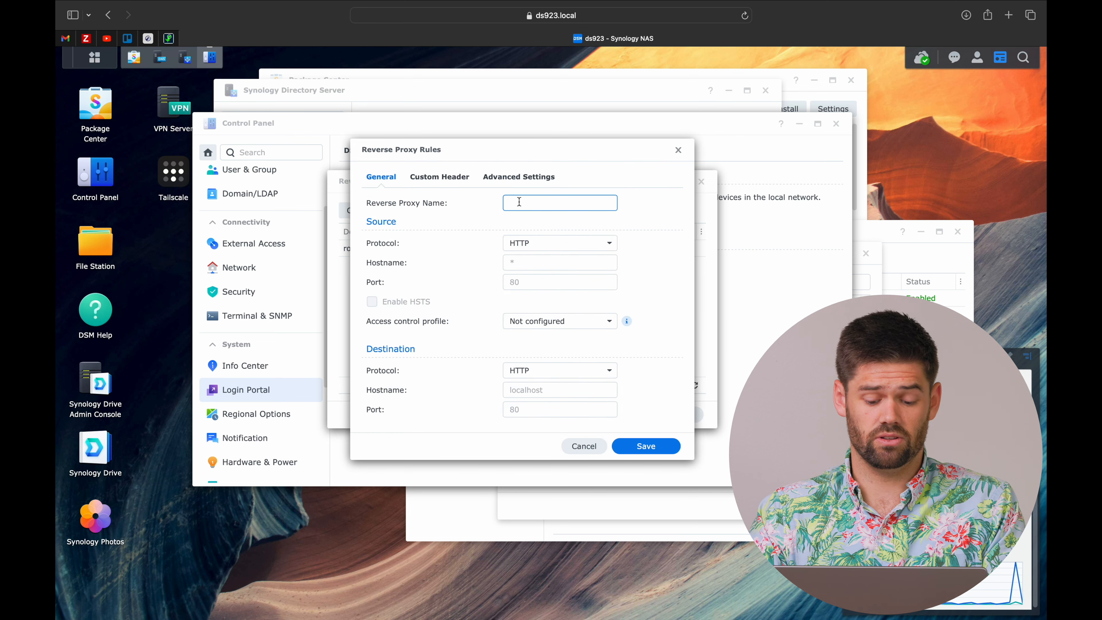
pyautogui.write('router https')
pyautogui.click(560, 243)
pyautogui.click(520, 278)
# Set the rule's source hostname to demo.ln.spacerex.co and its source port to 443.
pyautogui.click(530, 268)
pyautogui.write('demo.ln.s')
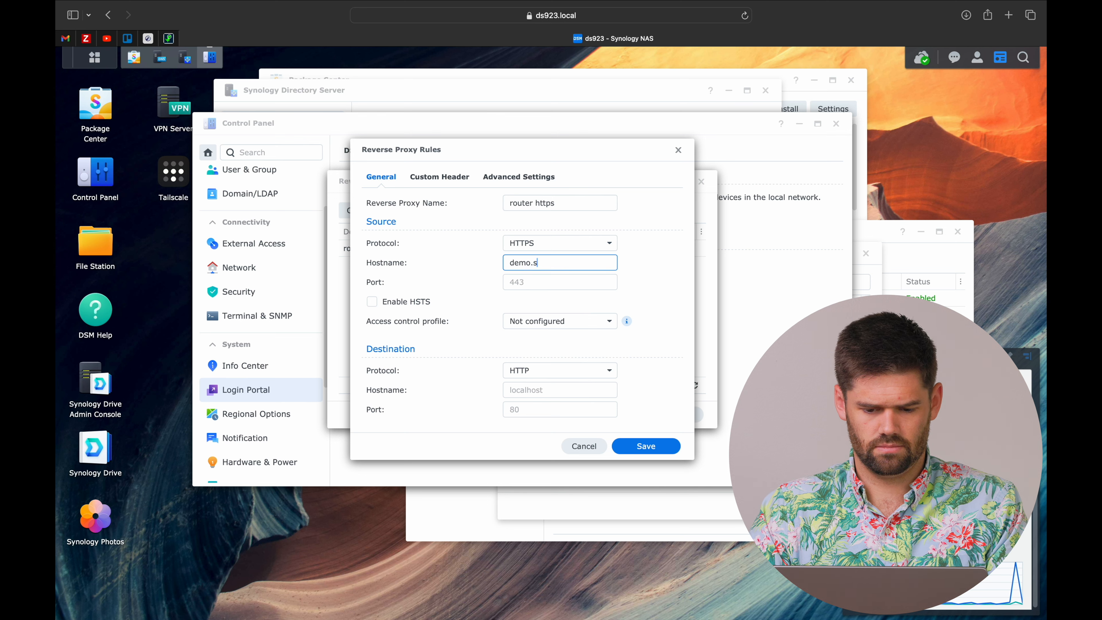
pyautogui.press('BackSpace')
pyautogui.write('ln.spacerex.co')
pyautogui.click(532, 285)
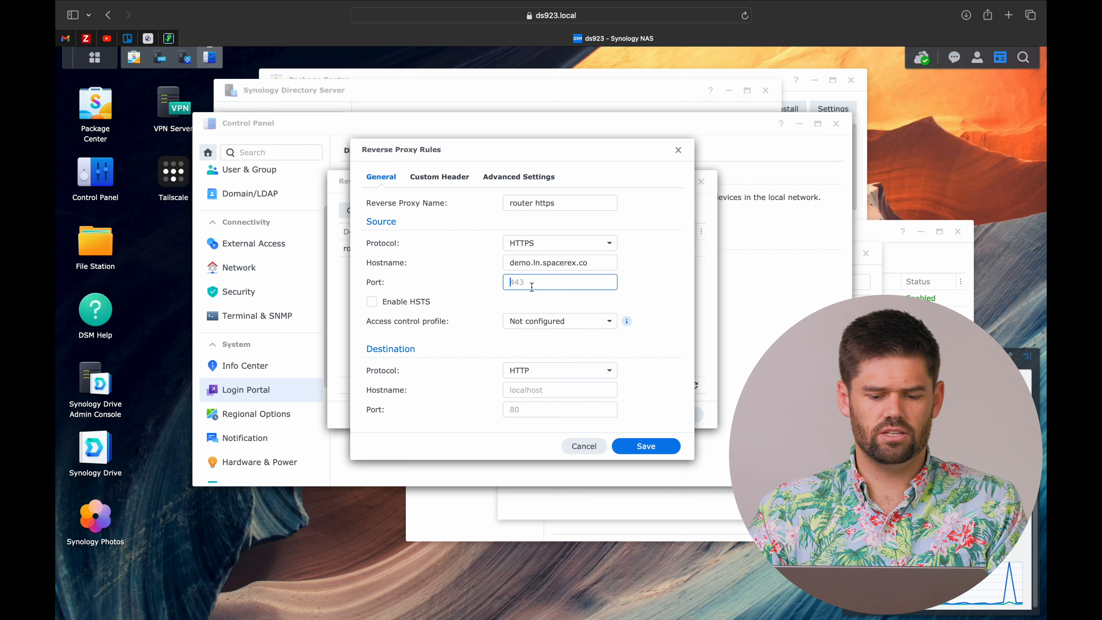
pyautogui.write('3')
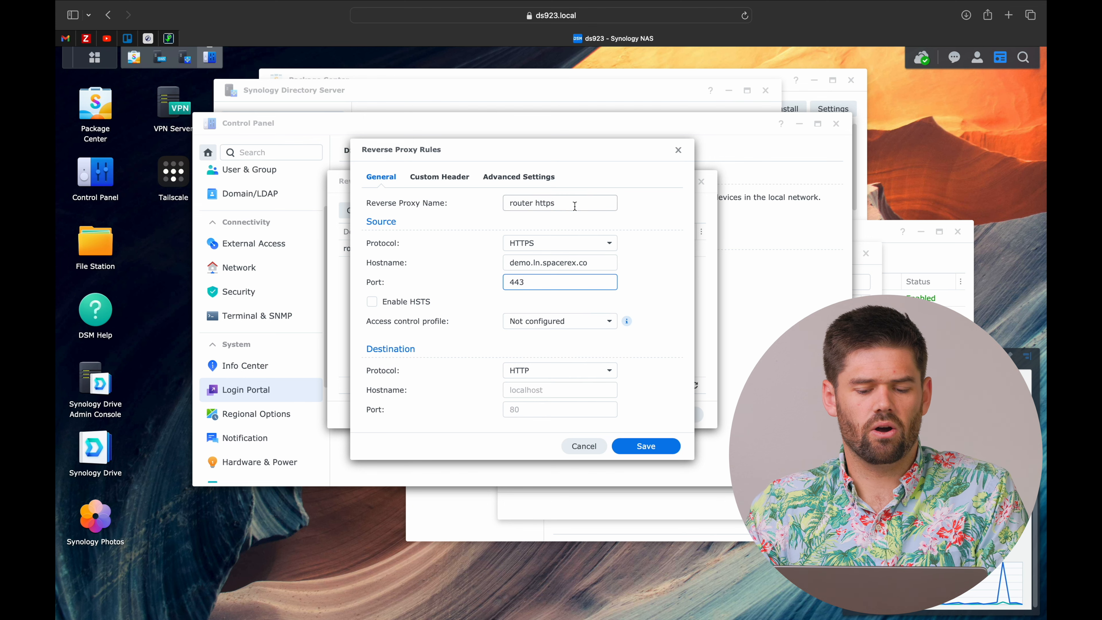
pyautogui.moveTo(574, 204); pyautogui.dragTo(504, 194)
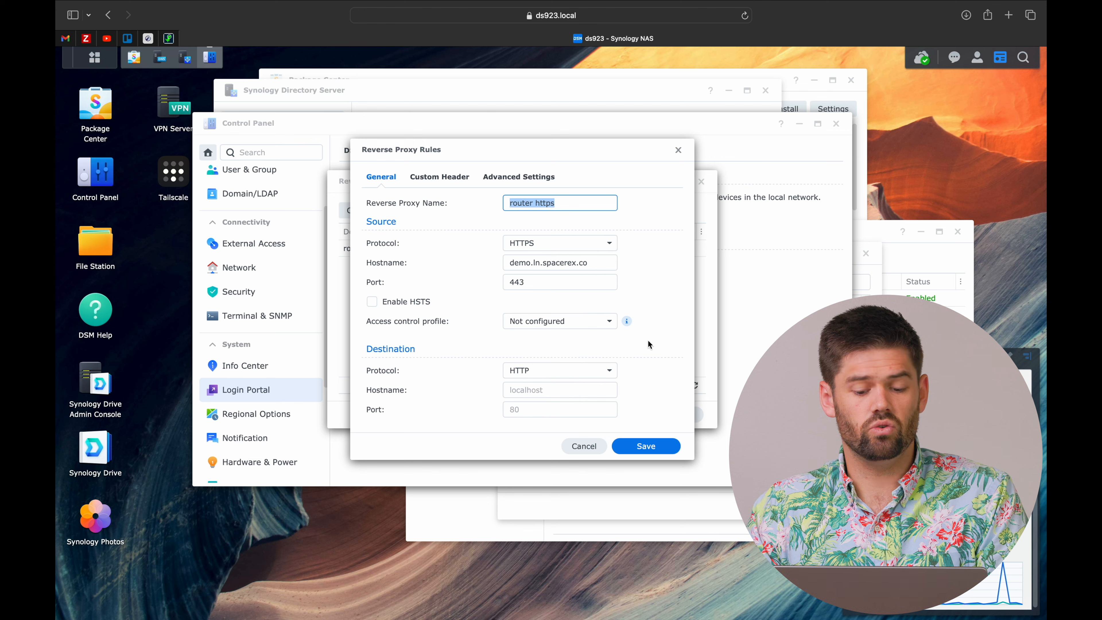
# Set the HTTPS rule's destination to host 10.30.0.1 on port 80 and save the rule.
pyautogui.click(541, 395)
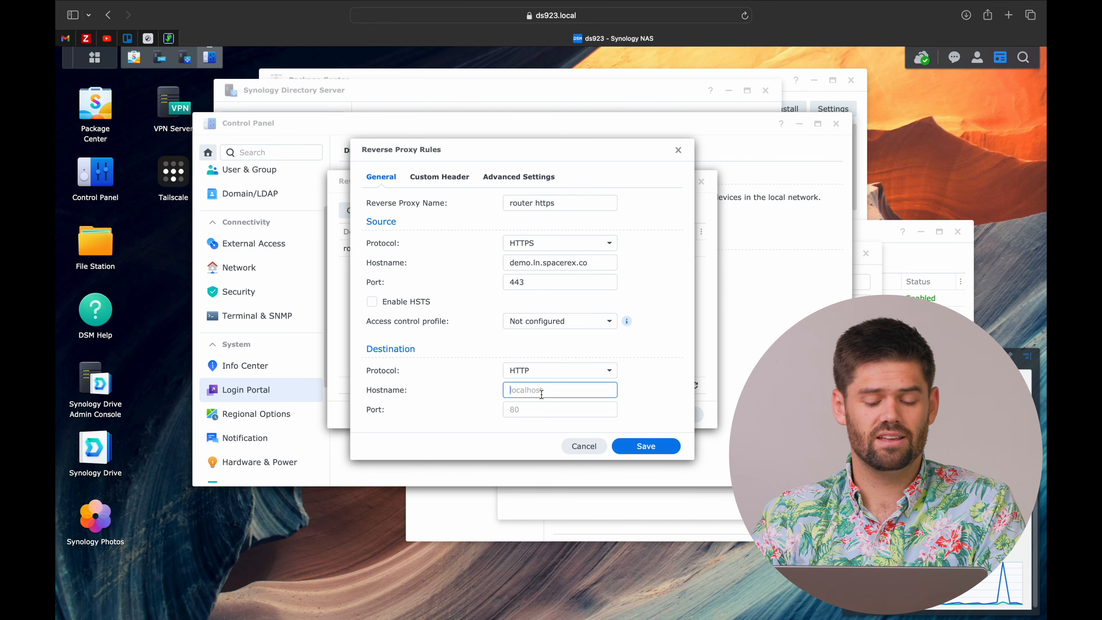
pyautogui.write('10.30.')
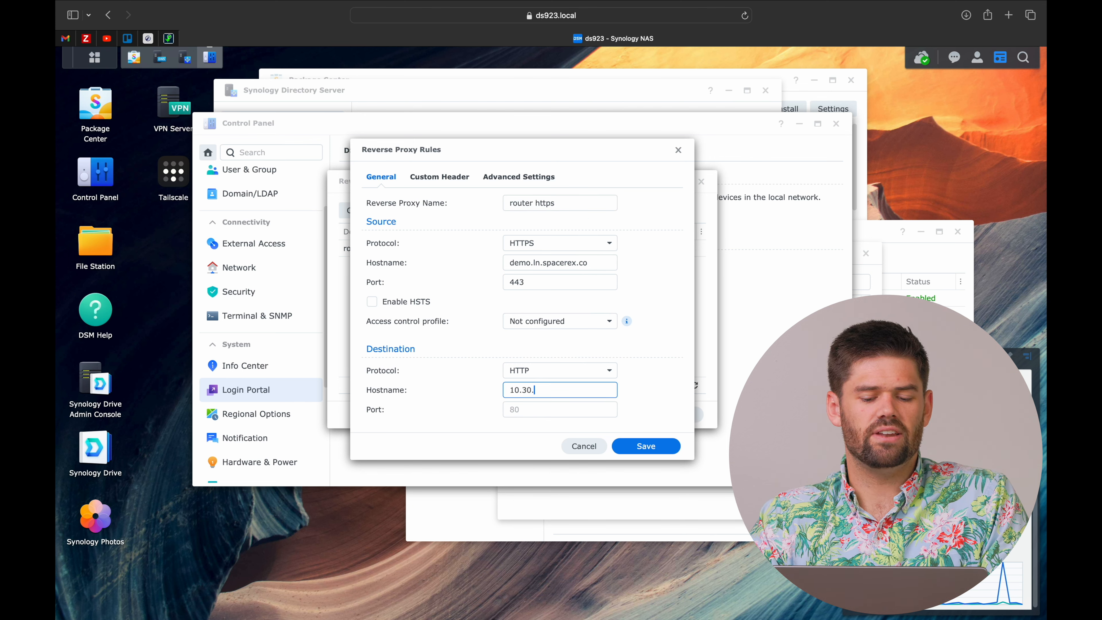
pyautogui.write('0.01')
pyautogui.press('BackSpace')
pyautogui.press('BackSpace')
pyautogui.write('1.')
pyautogui.click(537, 406)
pyautogui.write('80')
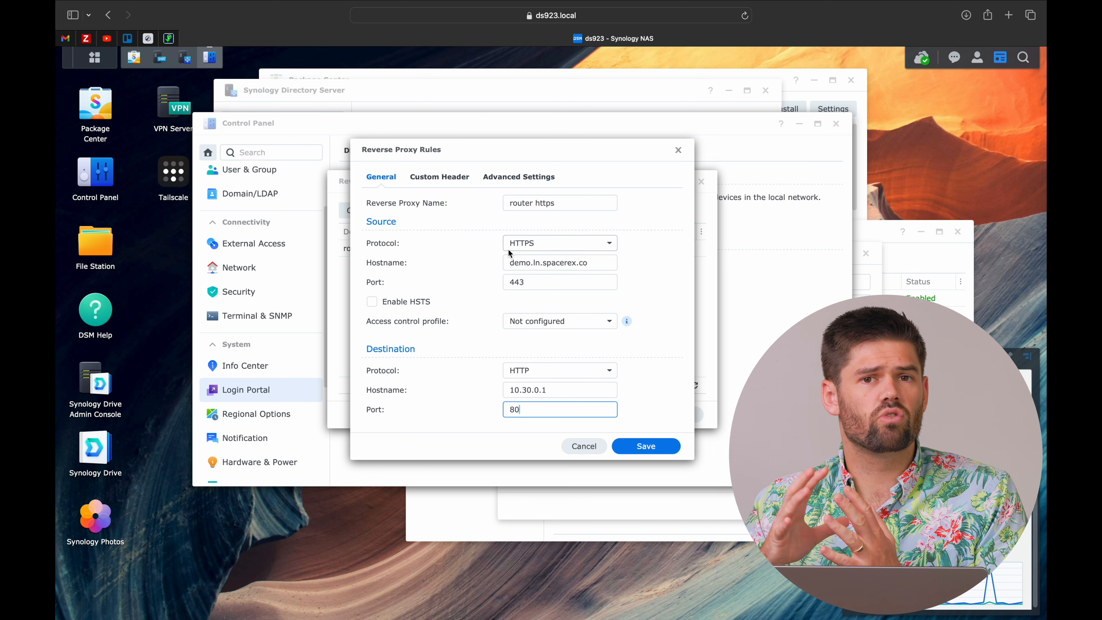
pyautogui.click(440, 177)
pyautogui.click(391, 179)
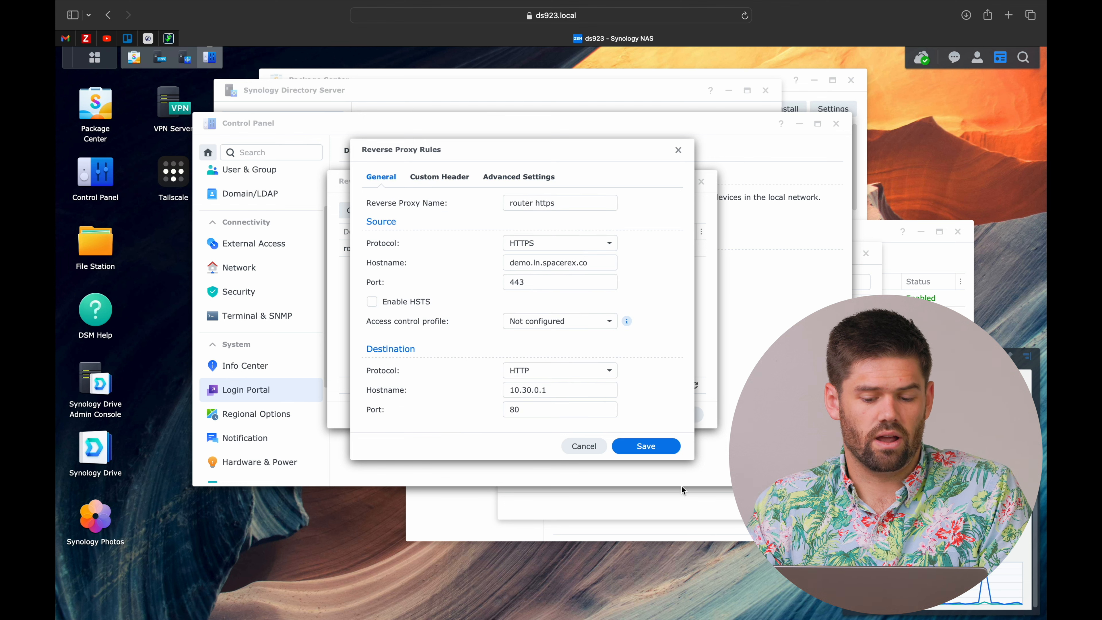
pyautogui.click(668, 449)
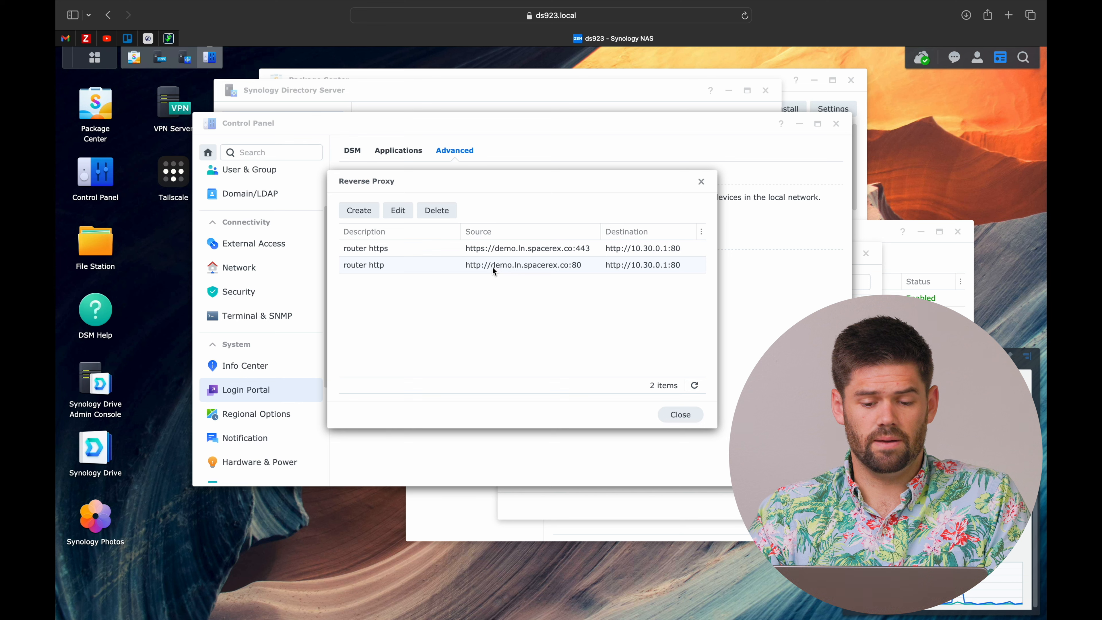
# Open demo.ln.spacerex.co in a new browser tab to test the reverse proxy.
pyautogui.click(566, 267)
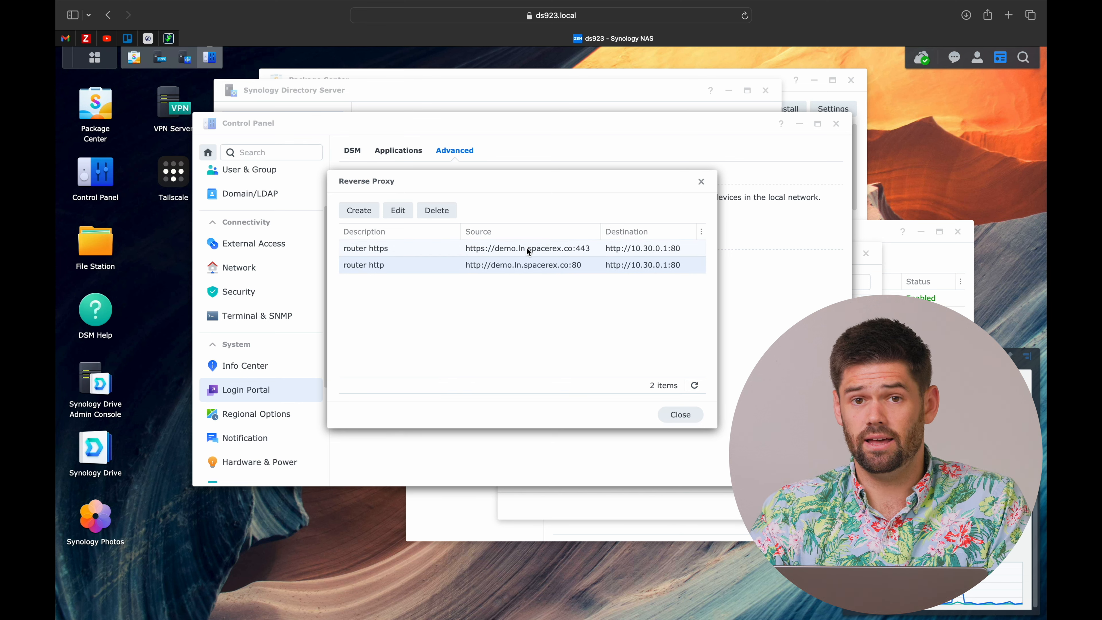
pyautogui.press('super+t')
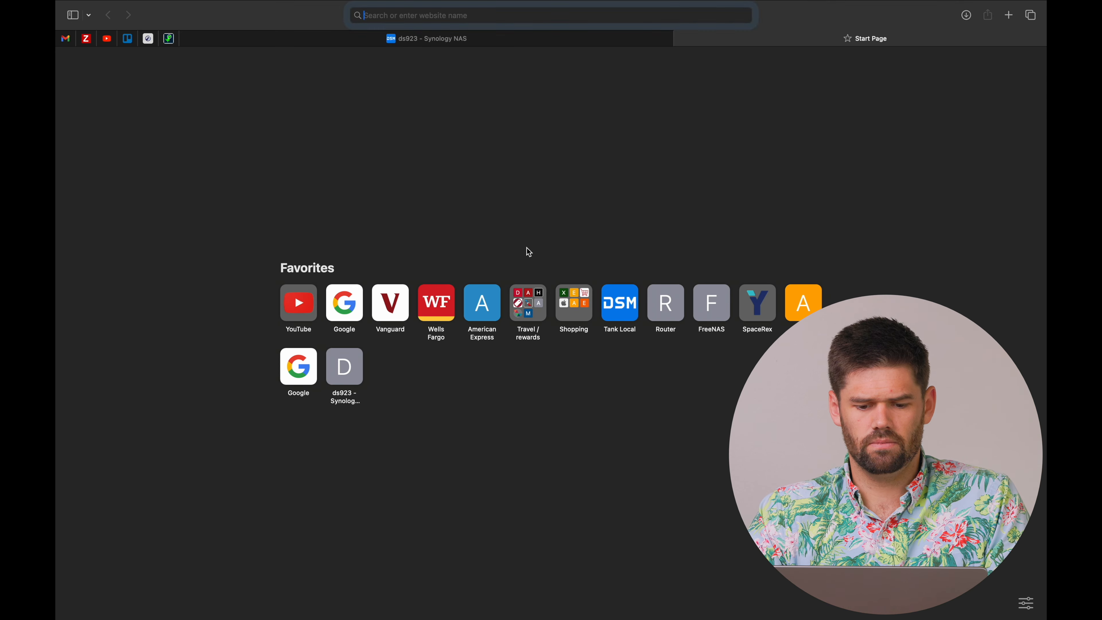
pyautogui.write('demo.')
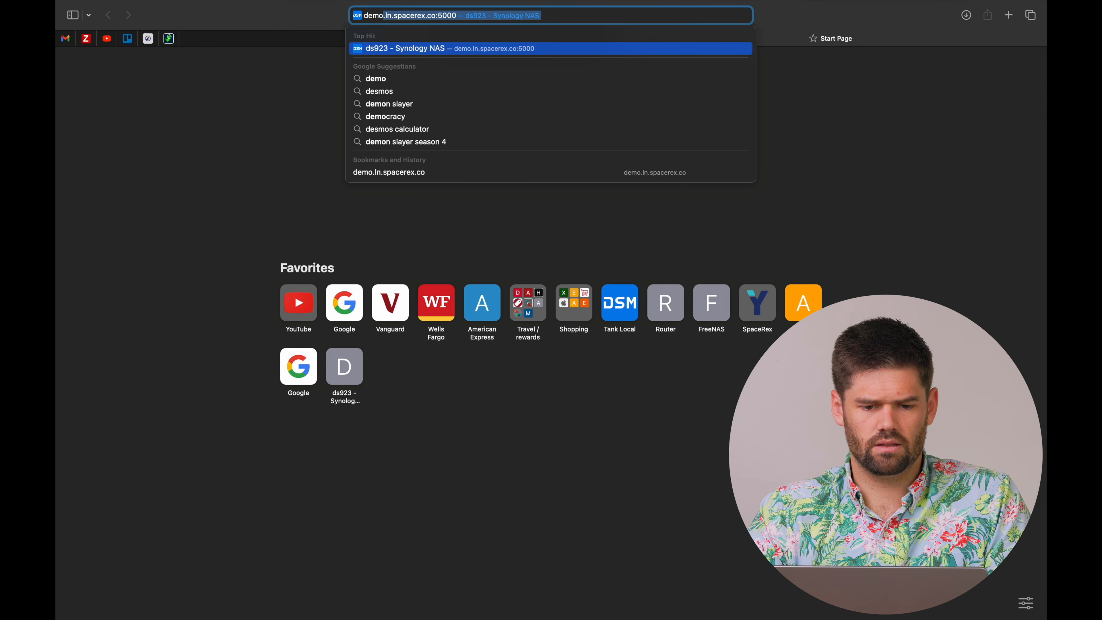
pyautogui.write('ln.spacerex.co')
pyautogui.press('BackSpace')
pyautogui.press('Return')
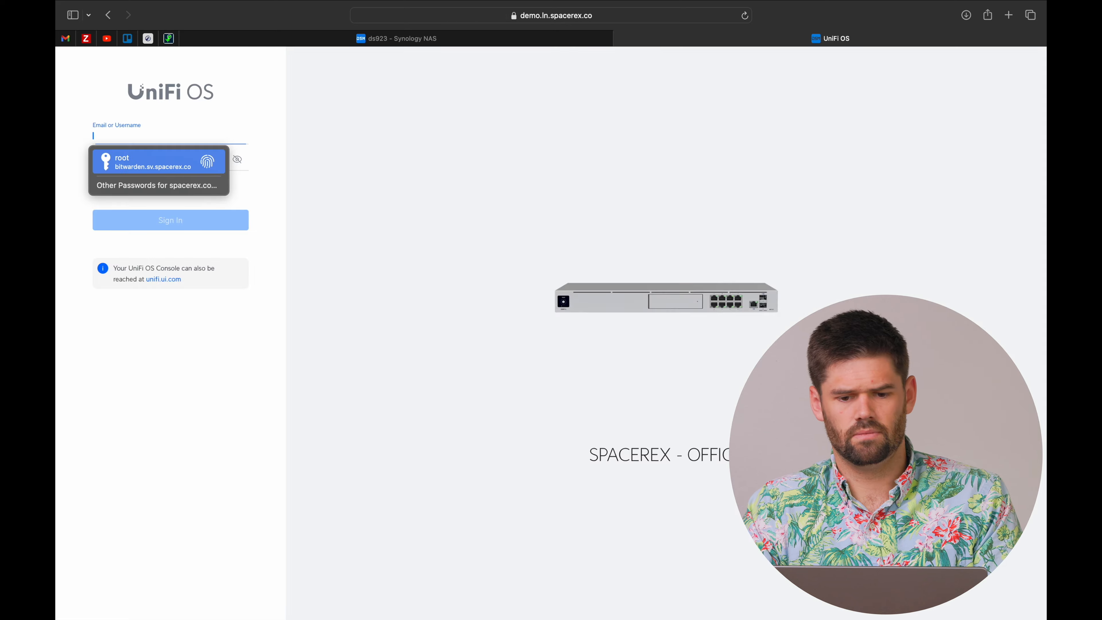
pyautogui.click(592, 75)
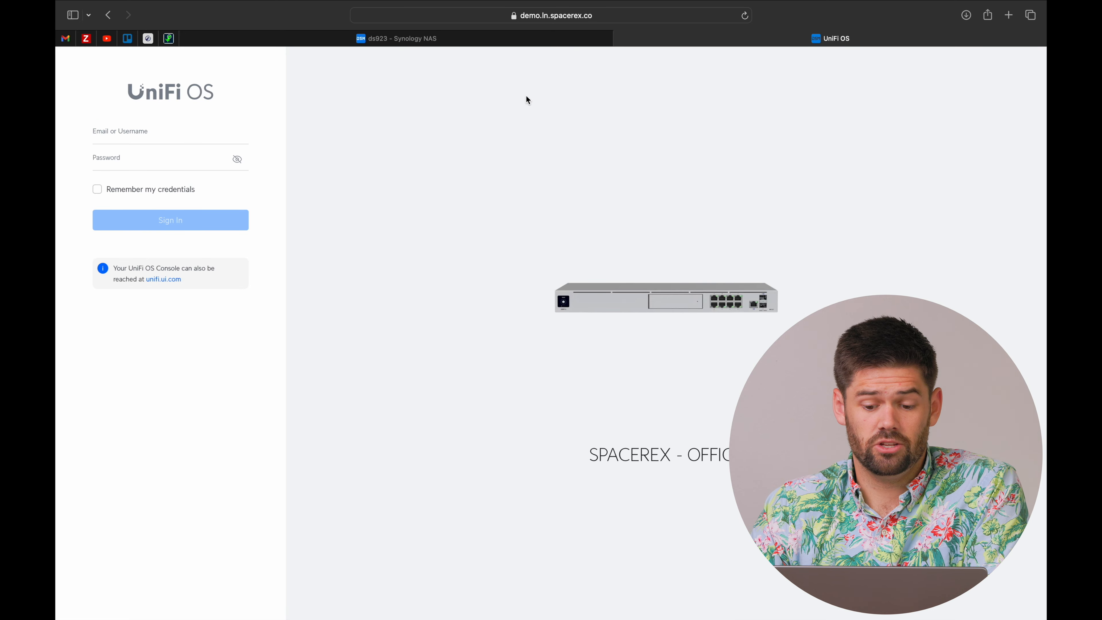